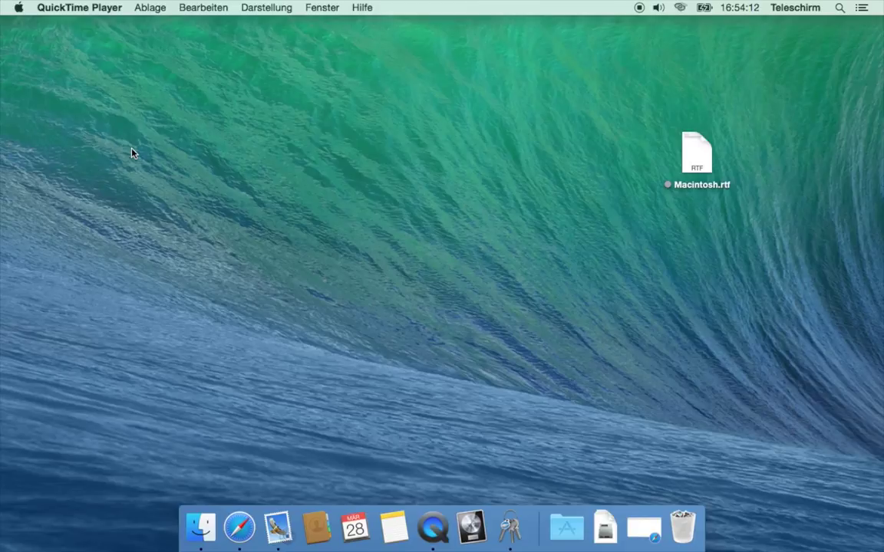
Open the Finder's Services settings, examine the OpenPGP entries in the keyboard shortcuts list, and quit the settings.
click(131, 151)
click(52, 7)
mouse_move(73, 102)
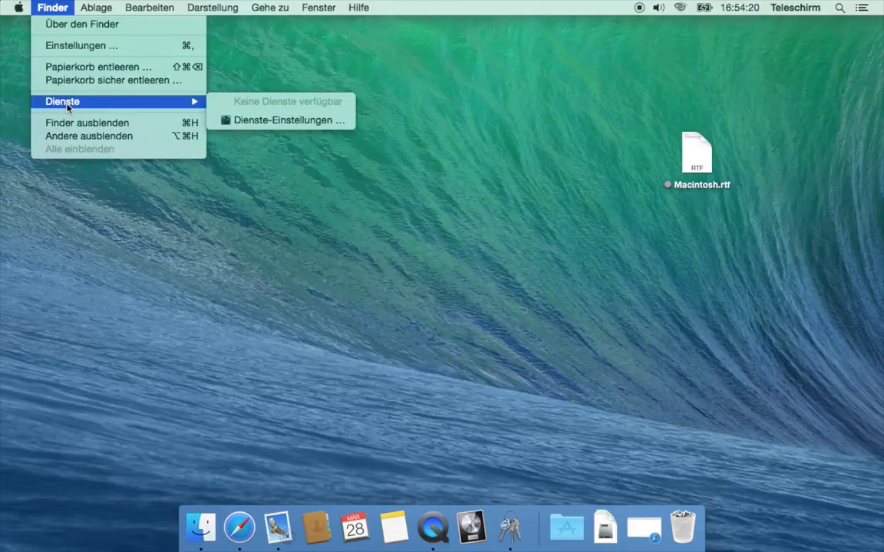
click(241, 120)
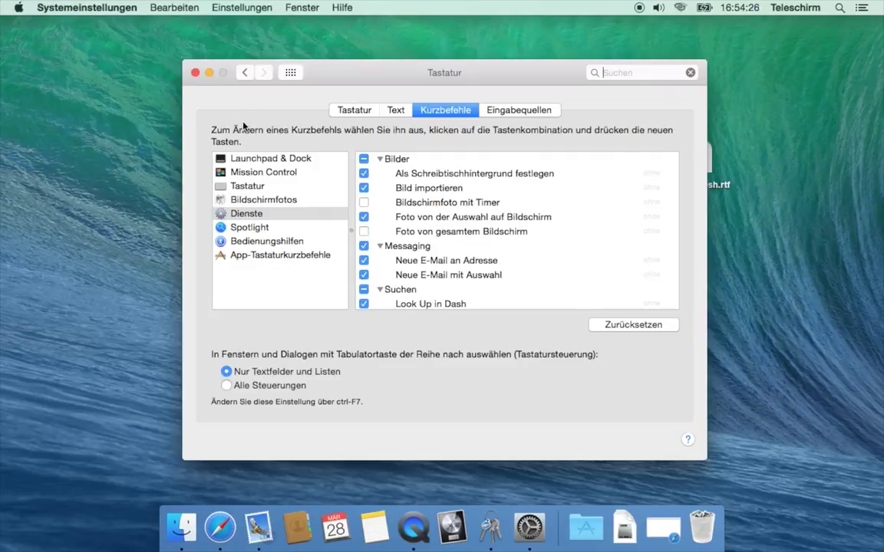
scroll(517, 262, down, 10)
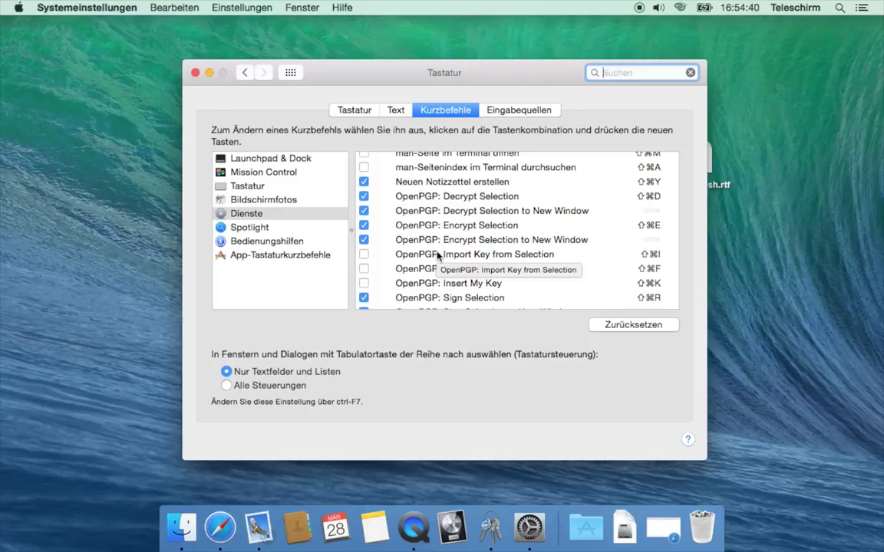
key(super+q)
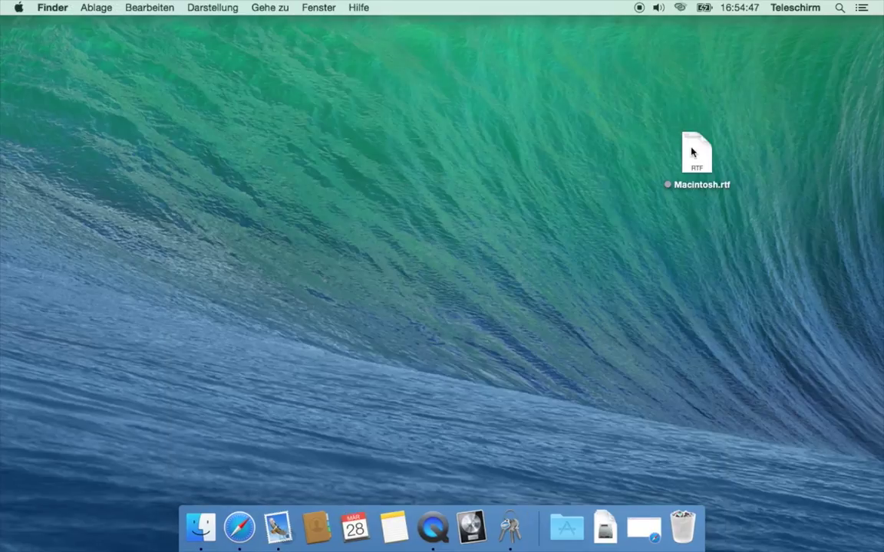
Sign Macintosh.rtf on the desktop with OpenPGP, entering the key's passphrase, and place the resulting signature file just below the document.
drag(691, 149, 663, 155)
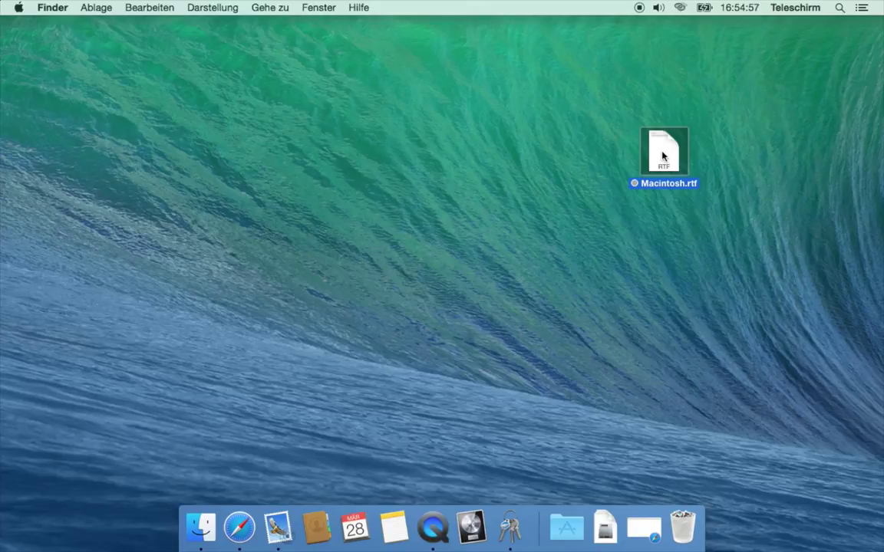
right_click(662, 155)
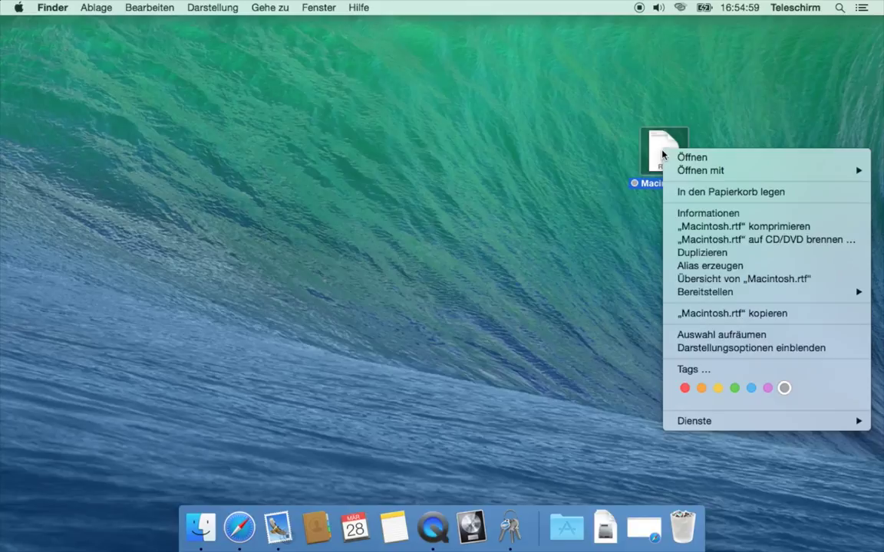
right_click(533, 104)
click(490, 131)
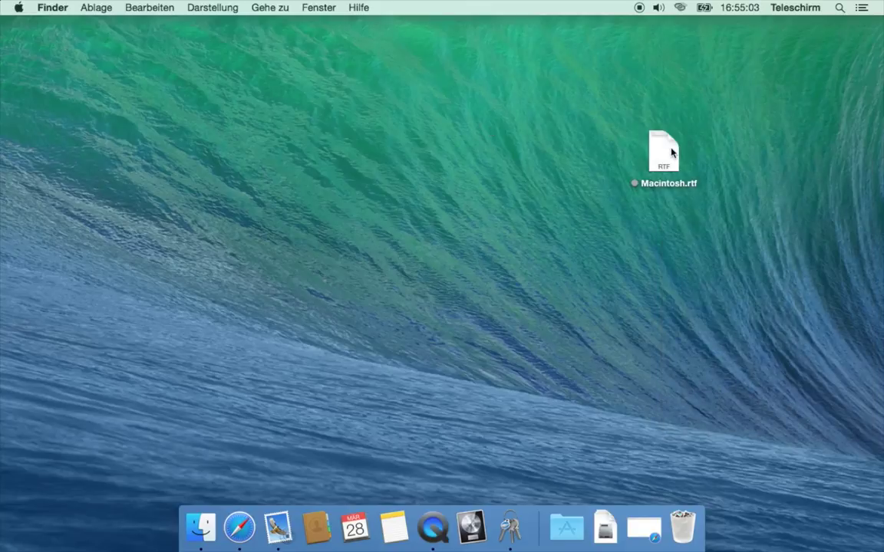
click(668, 153)
right_click(671, 153)
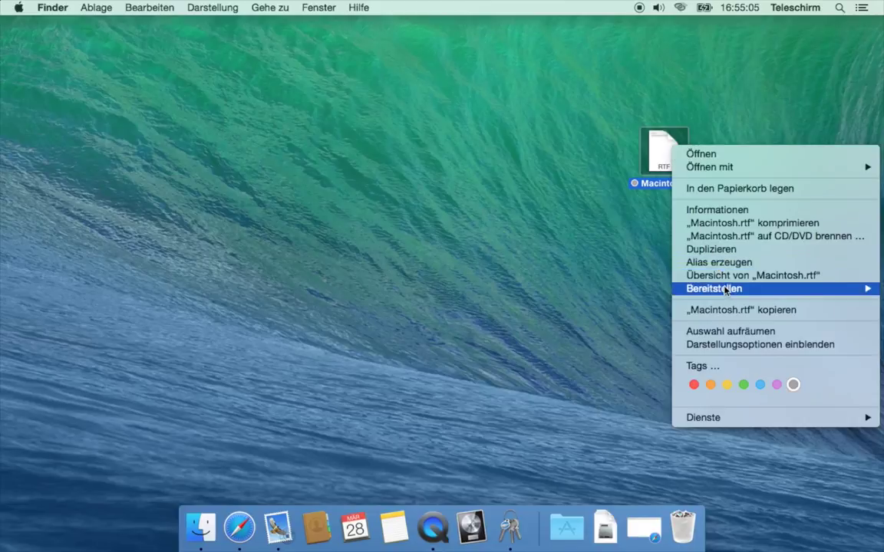
mouse_move(726, 417)
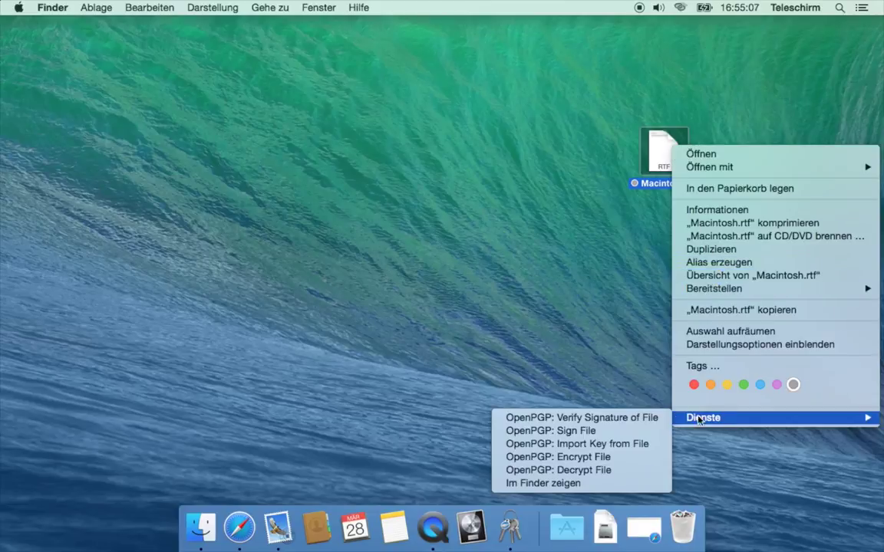
click(591, 431)
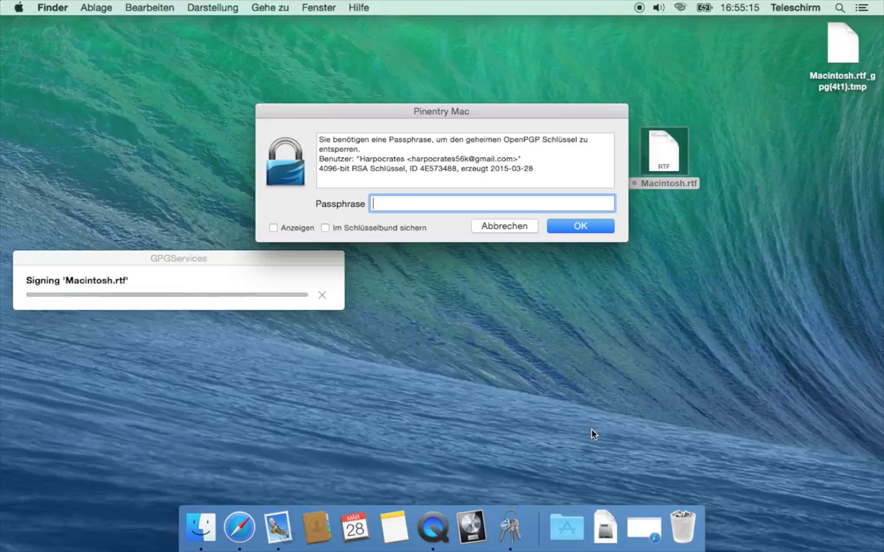
text(•••••••••••)
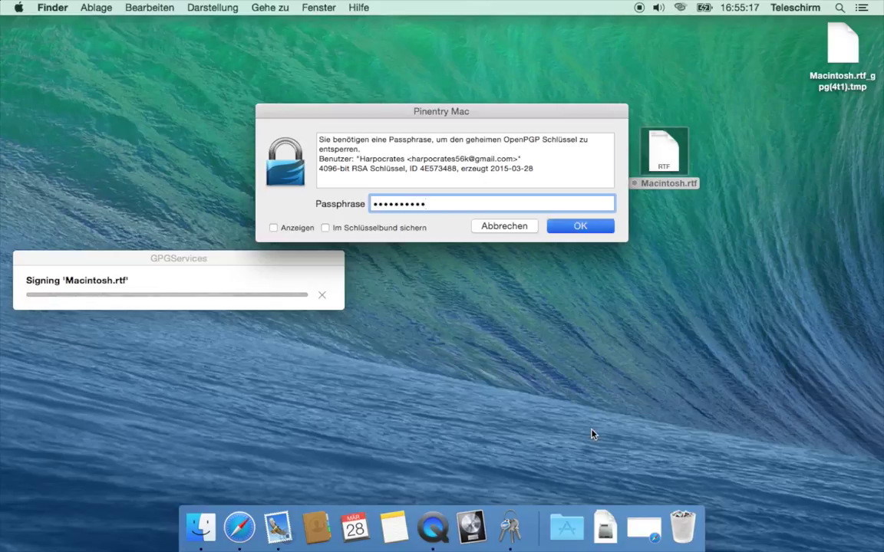
key(Return)
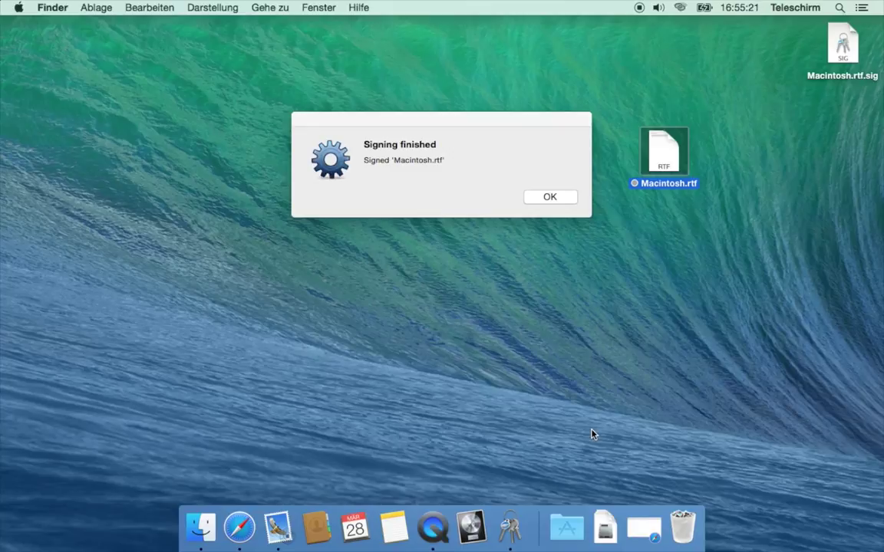
click(571, 201)
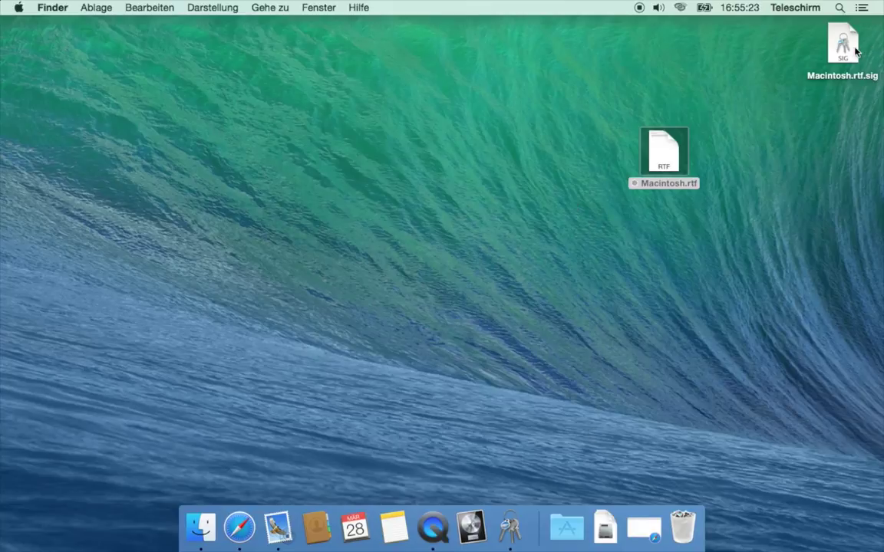
drag(843, 43, 681, 227)
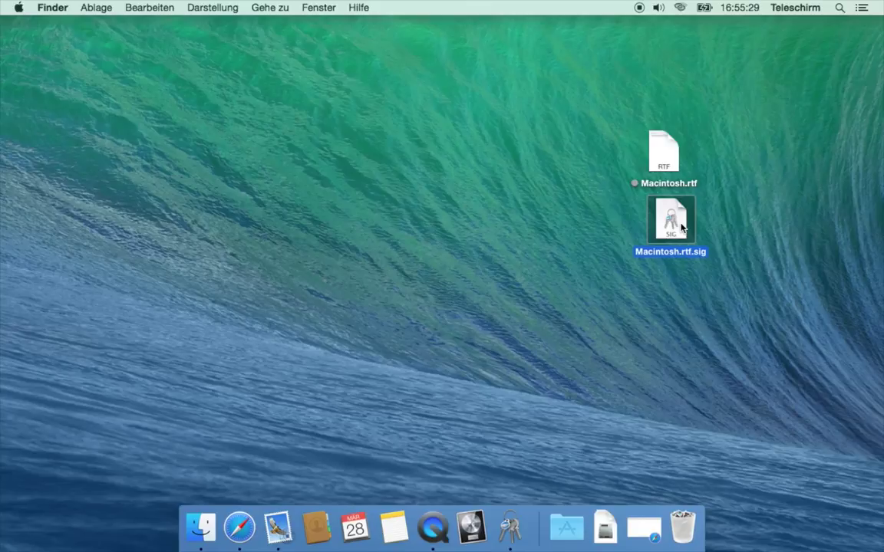
Compress Macintosh.rtf and Macintosh.rtf.sig together into a ZIP archive, and move that archive to the trash.
drag(600, 107, 724, 275)
right_click(672, 218)
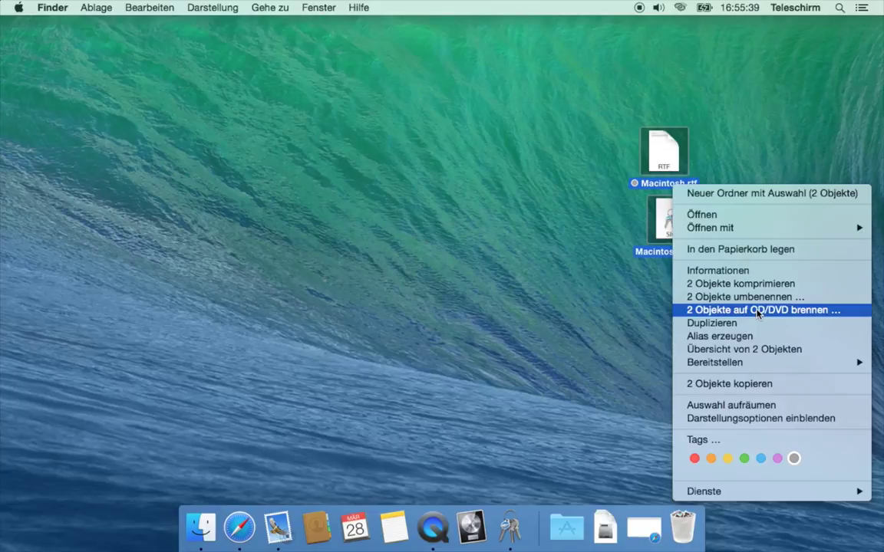
click(588, 54)
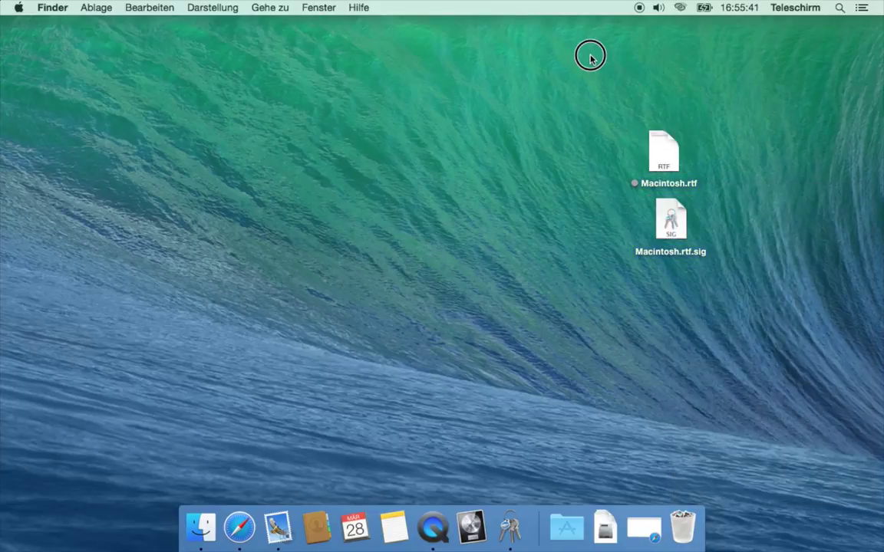
drag(590, 56, 767, 299)
right_click(673, 220)
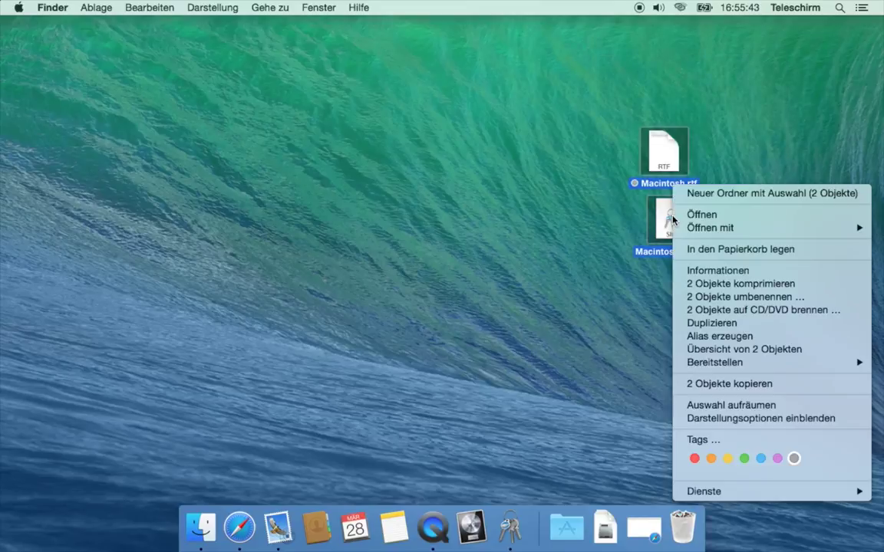
click(731, 284)
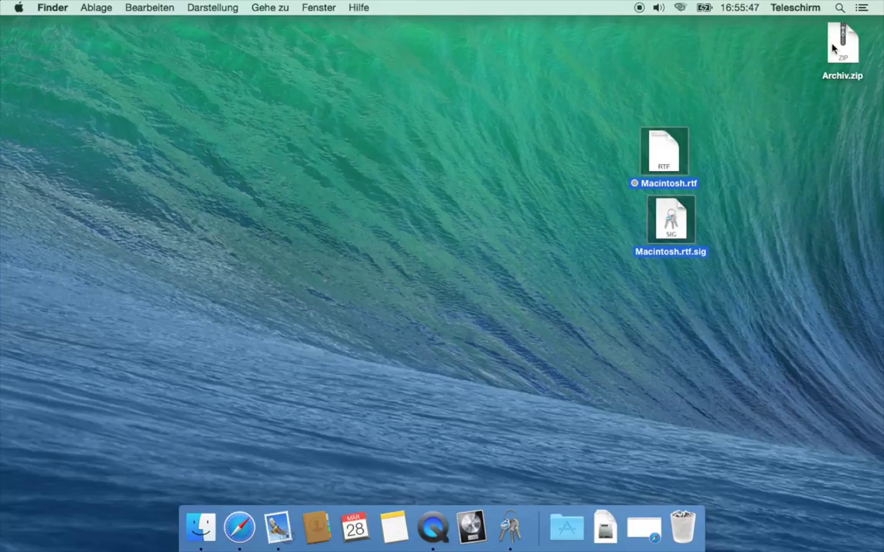
drag(834, 48, 772, 228)
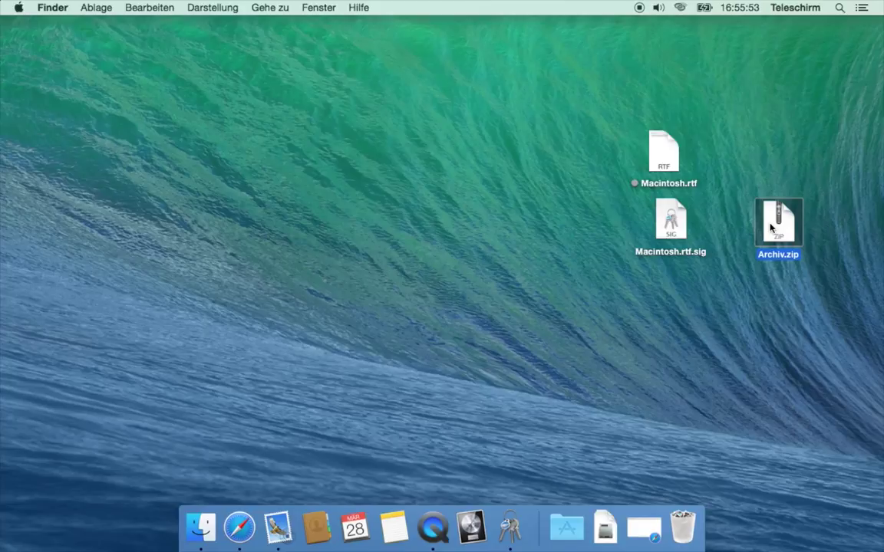
key(super+BackSpace)
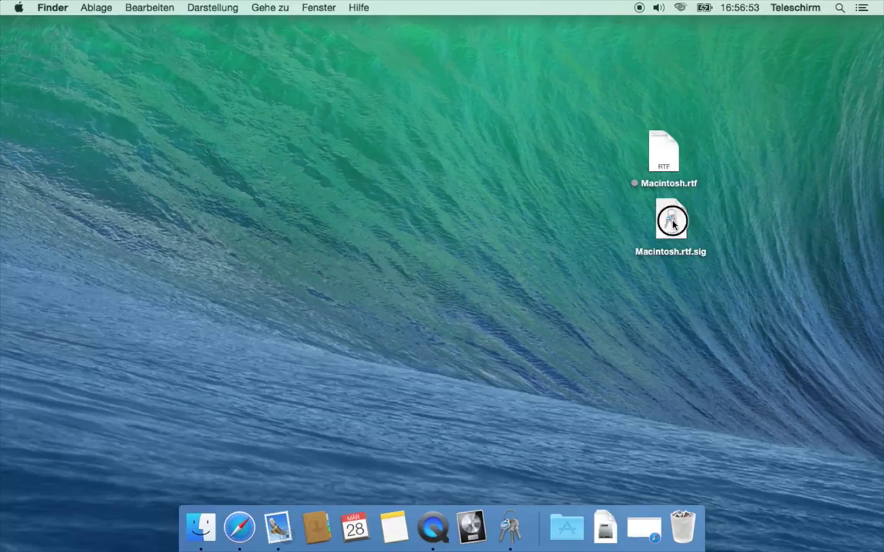
Verify Macintosh.rtf against its signature file, widen the results window to read the full entry, and close it.
click(672, 223)
double_click(672, 223)
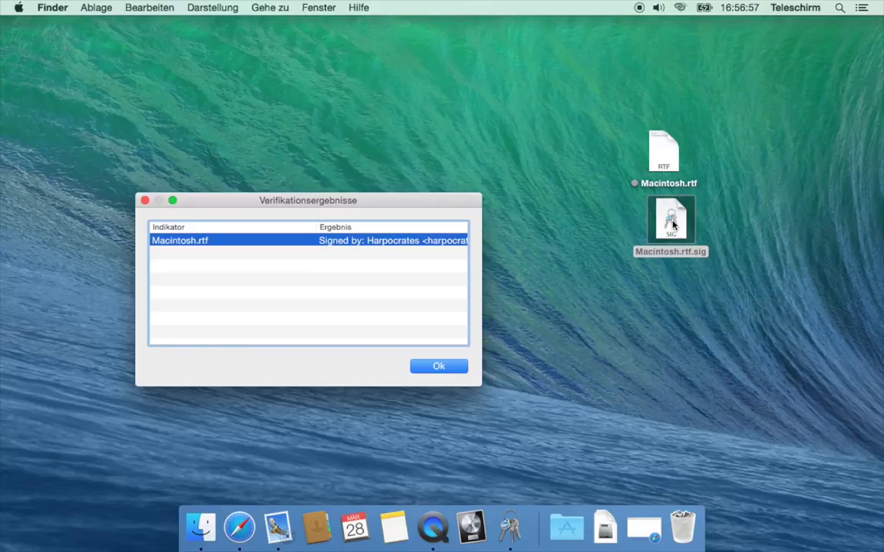
drag(413, 210, 329, 140)
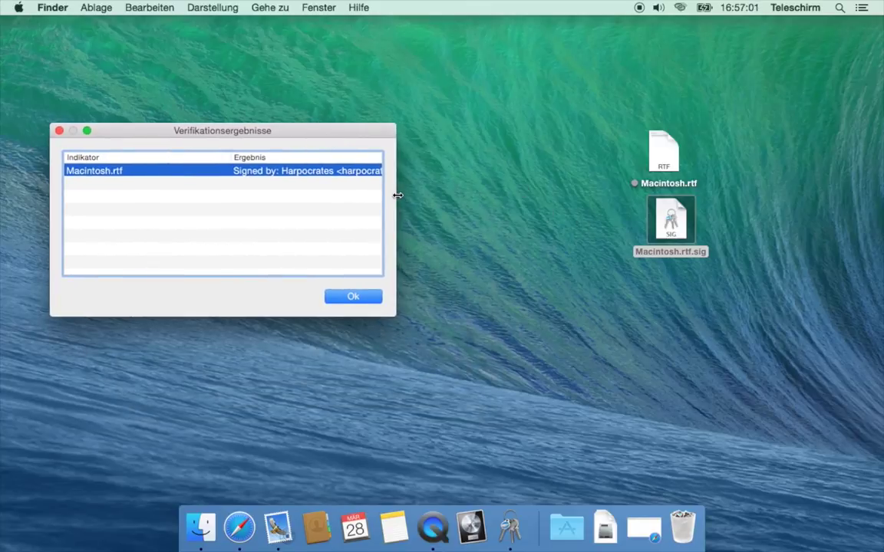
drag(395, 194, 710, 153)
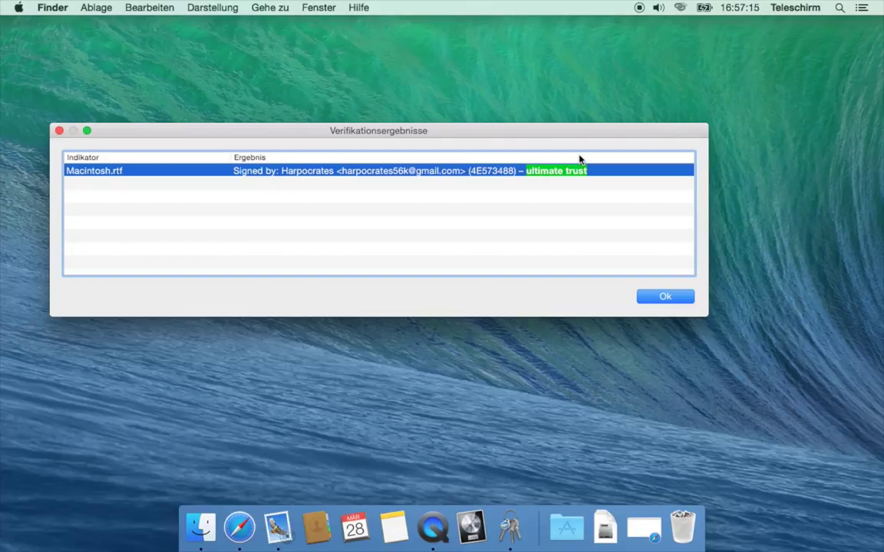
key(Return)
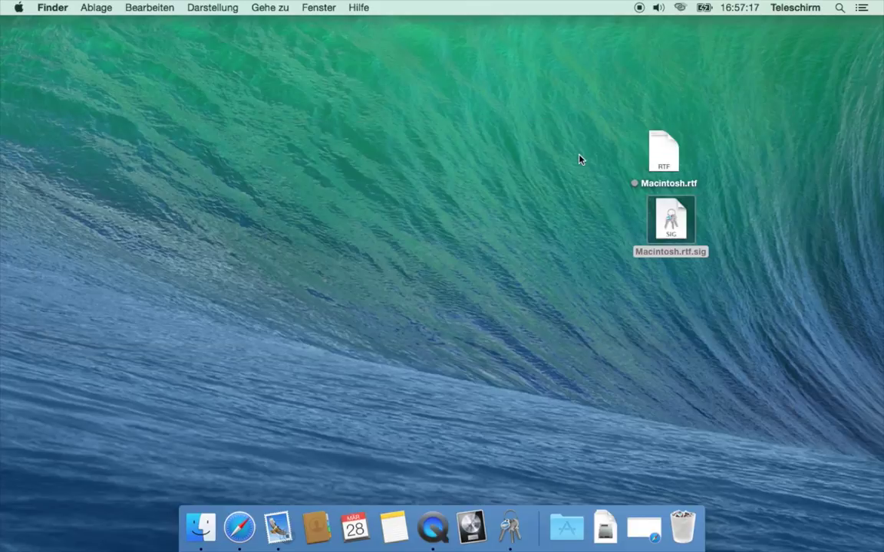
Append a space and a hyphen to the end of the text in Macintosh.rtf and close the document.
double_click(665, 154)
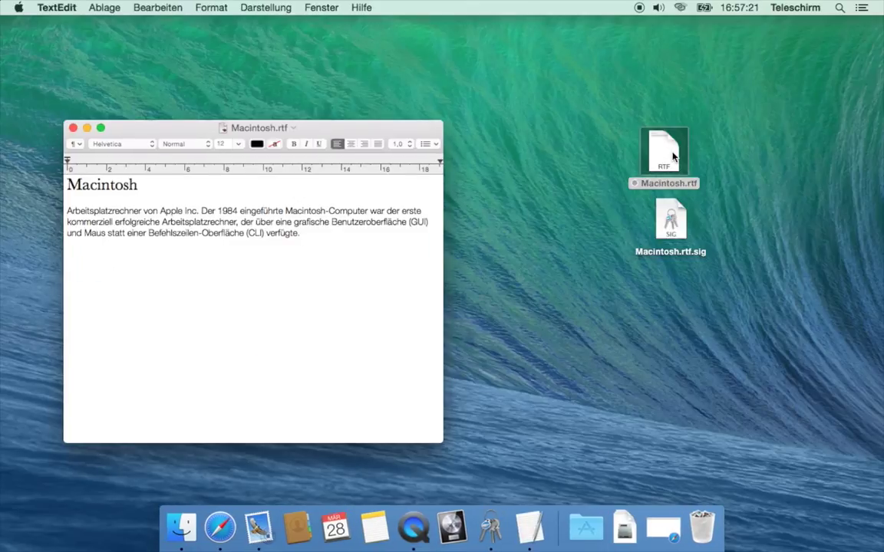
click(317, 251)
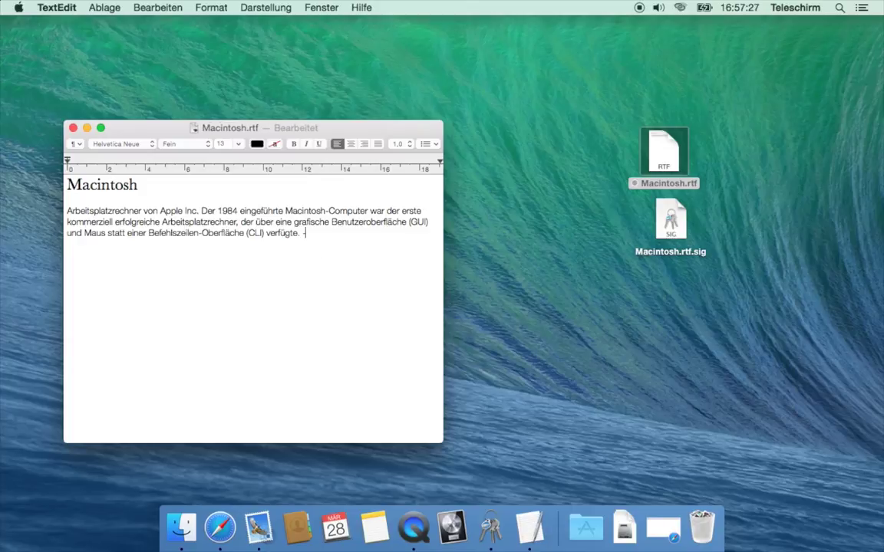
key(super+w)
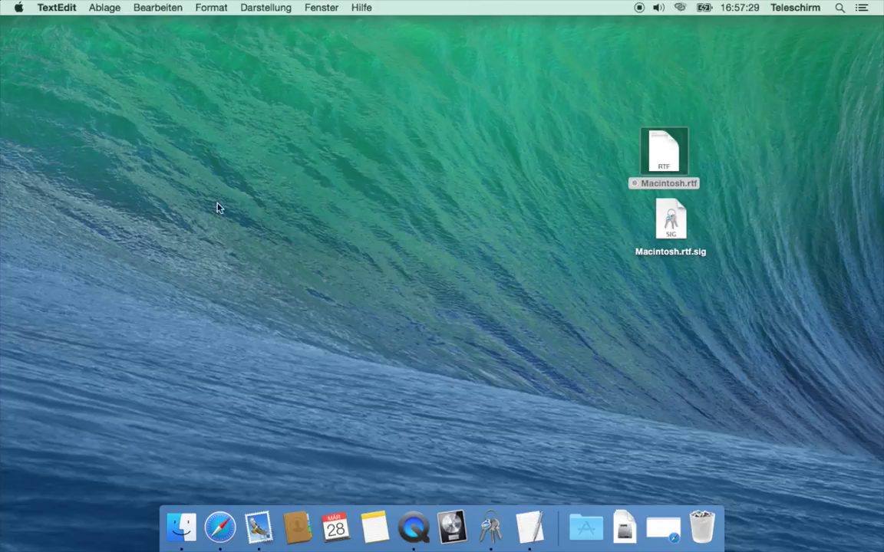
Verify the edited Macintosh.rtf against its existing signature file again and dismiss the results.
double_click(669, 222)
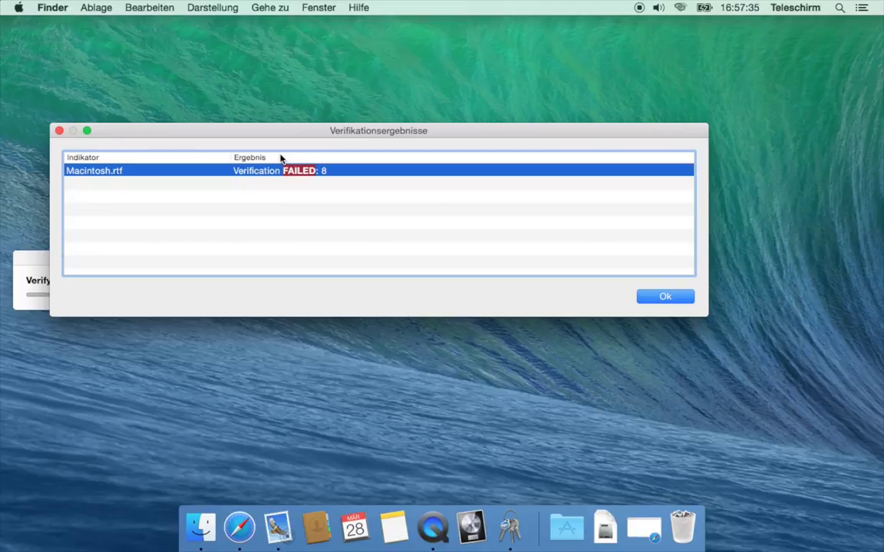
key(Return)
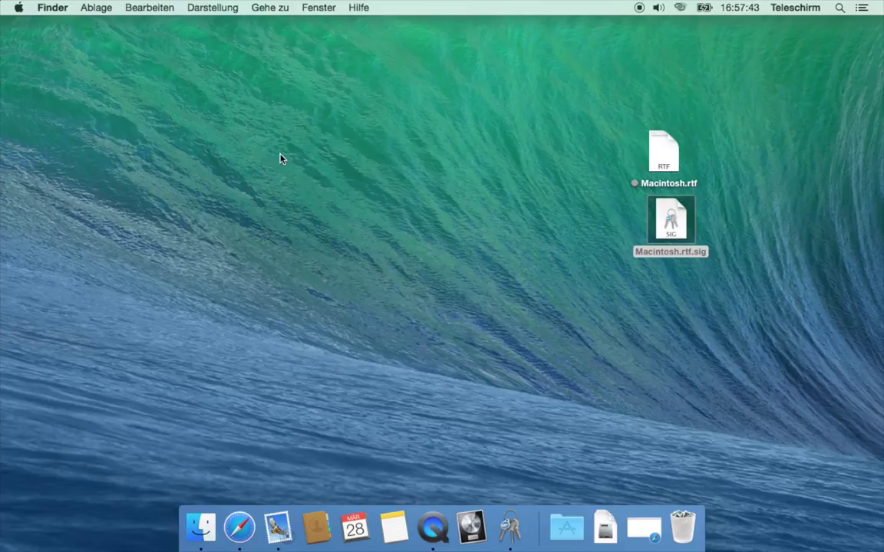
click(471, 318)
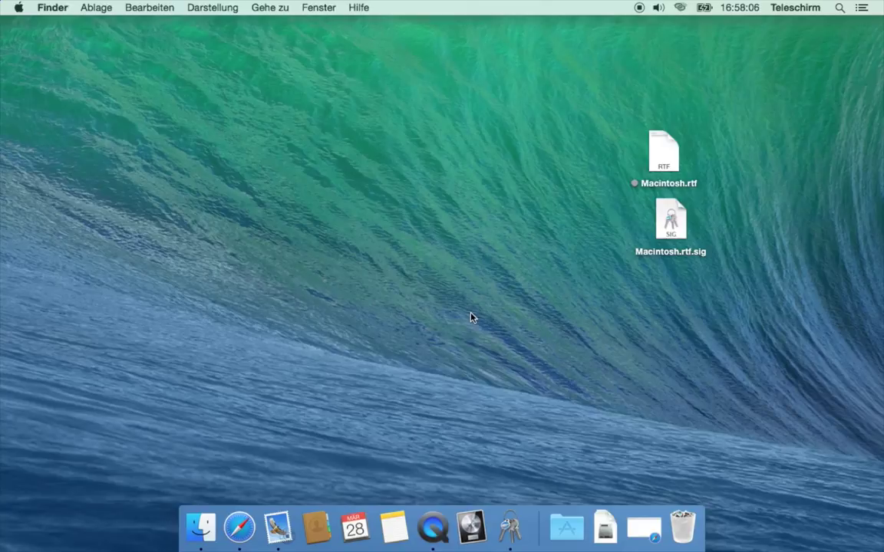
Open Macintosh.rtf in TextEdit and sign its entire text with the OpenPGP Sign Selection service.
double_click(664, 149)
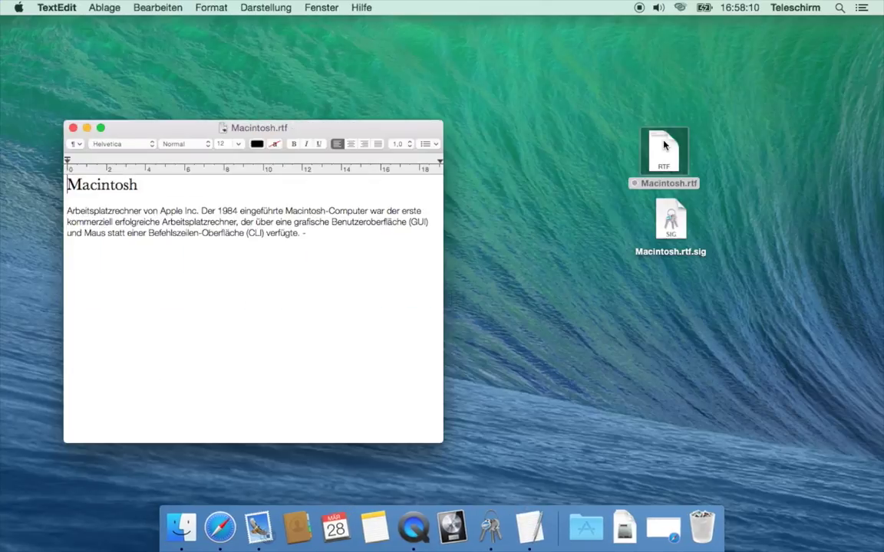
key(super+a)
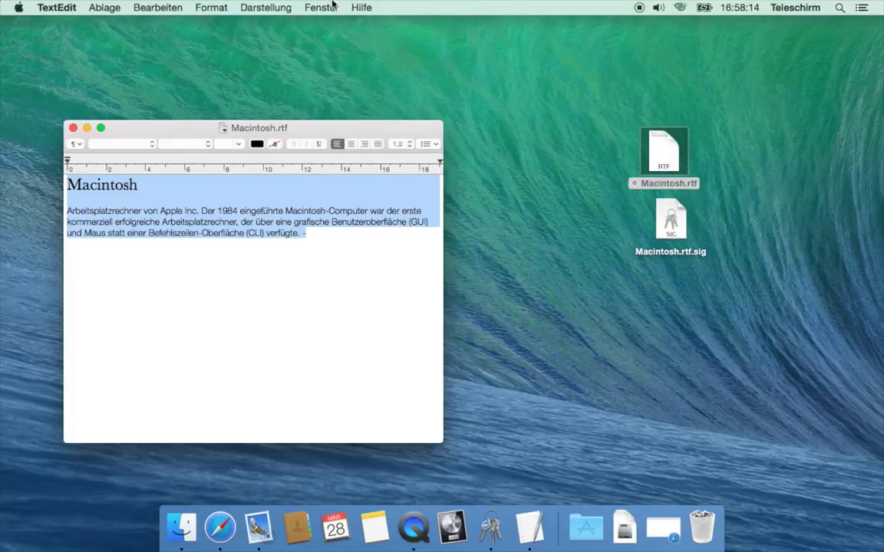
click(47, 6)
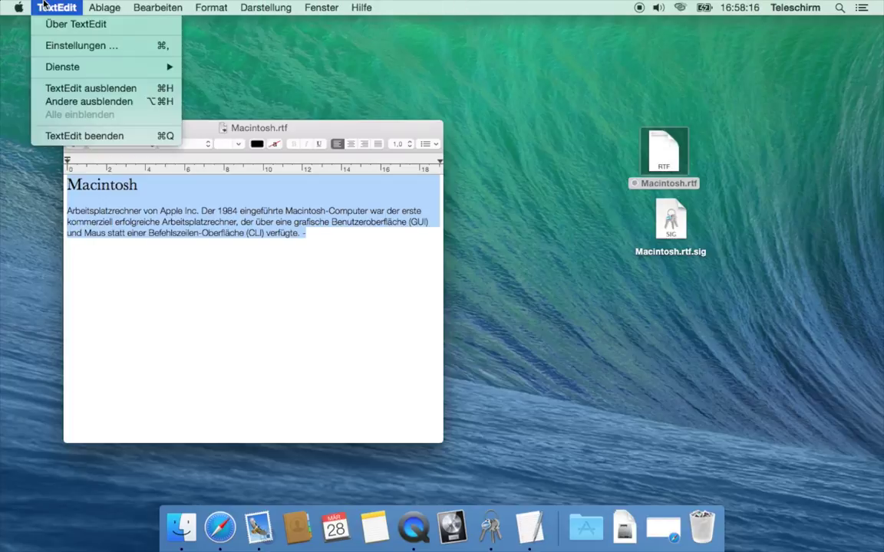
mouse_move(89, 66)
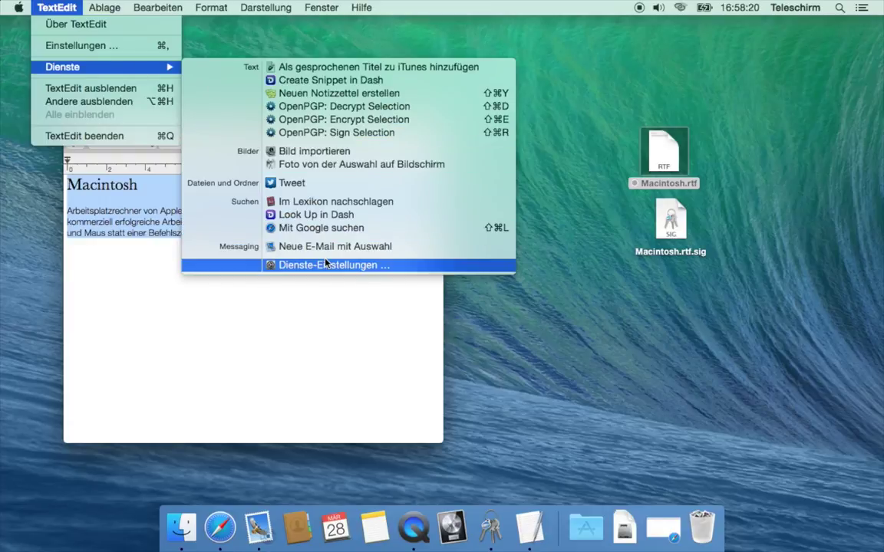
click(370, 134)
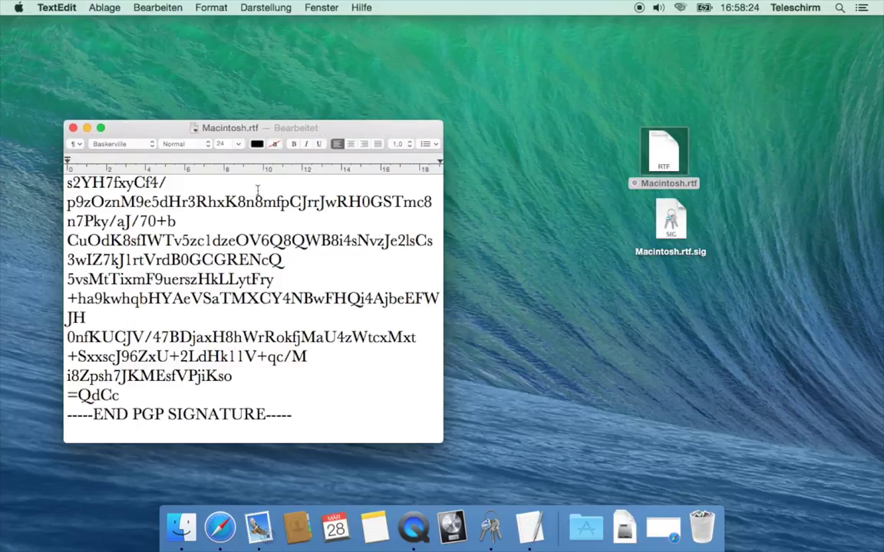
Format the entire signed text in Macintosh.rtf in Courier at size 10 and clear the selection.
scroll(250, 193, up, 10)
key(super+a)
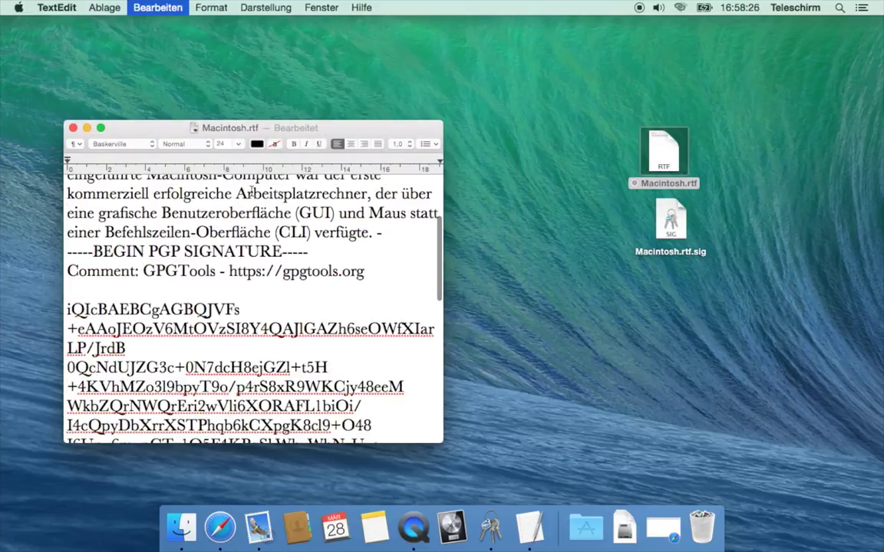
click(138, 148)
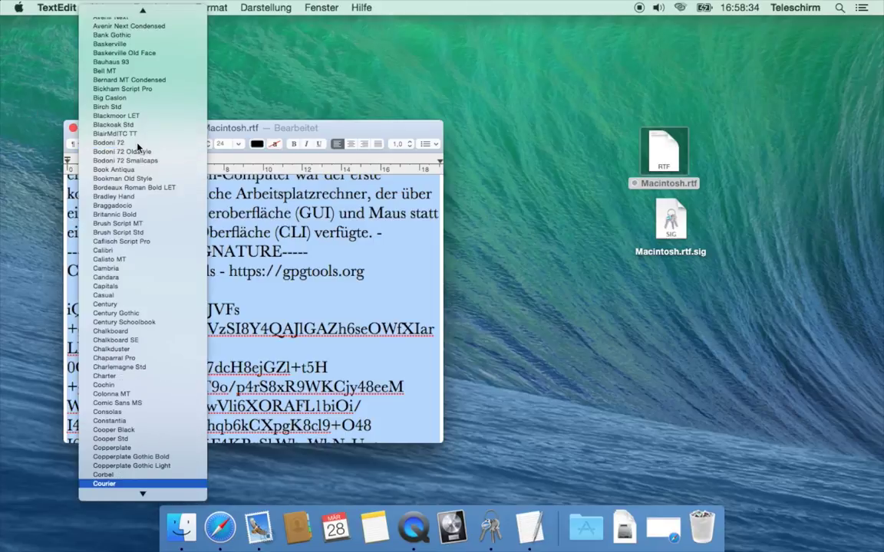
click(123, 483)
double_click(219, 144)
text(10)
key(Return)
click(164, 259)
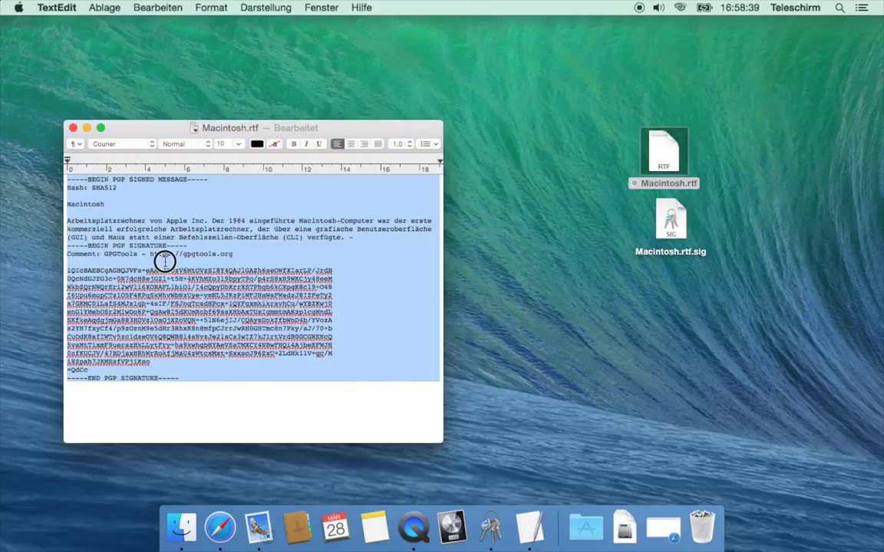
Highlight the original Macintosh text, and copy the whole signed block from BEGIN PGP SIGNED MESSAGE through END PGP SIGNATURE.
drag(68, 204, 367, 237)
click(368, 237)
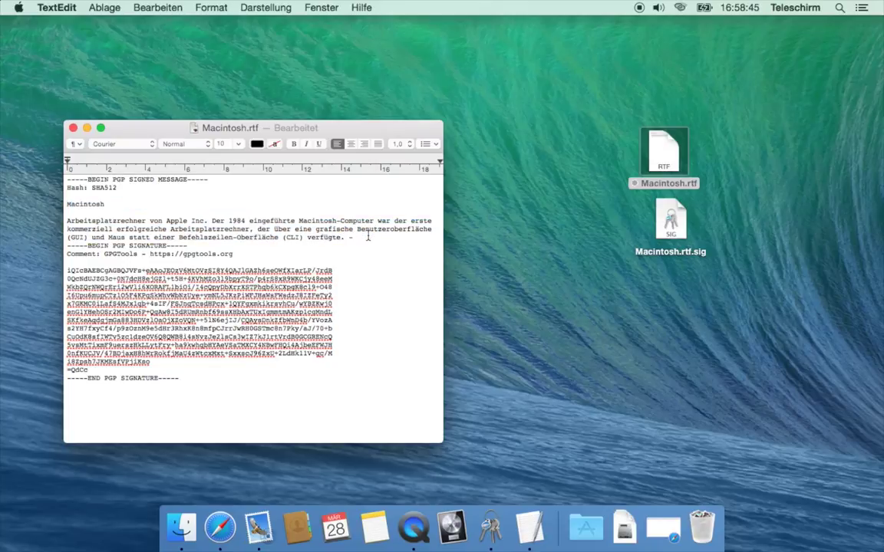
drag(191, 385, 45, 165)
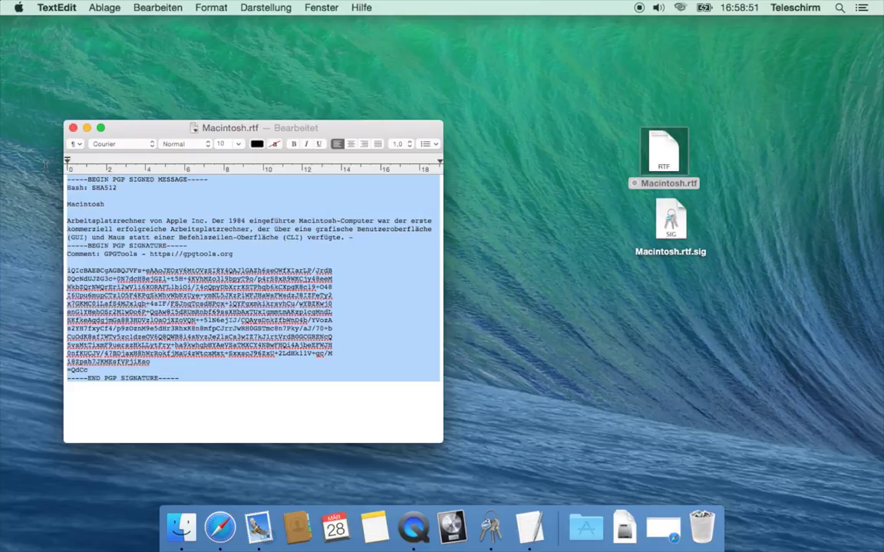
key(super+c)
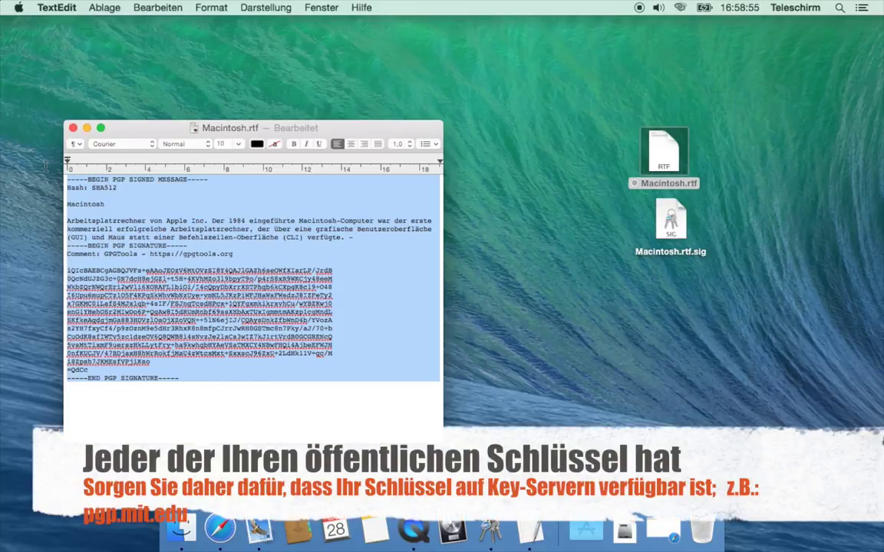
Bring up the services available for the selected signed block, and close the Macintosh.rtf document.
right_click(143, 216)
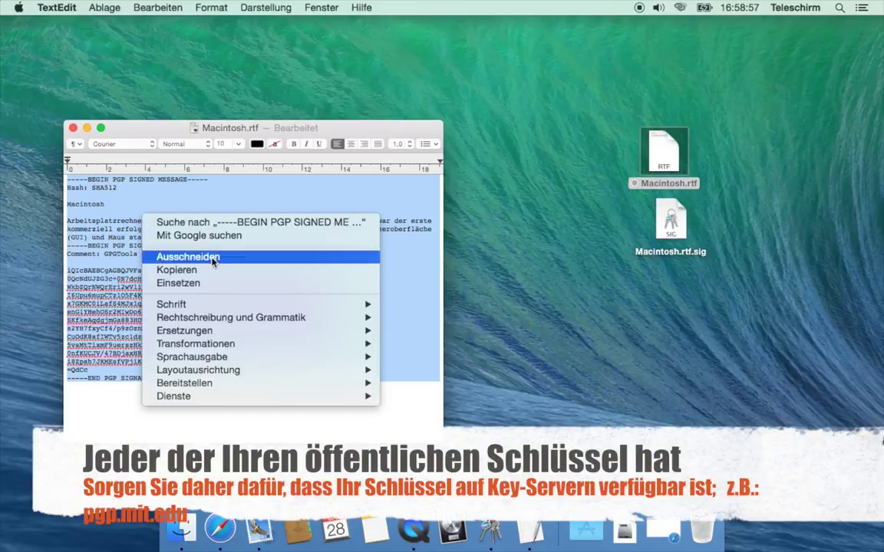
mouse_move(217, 397)
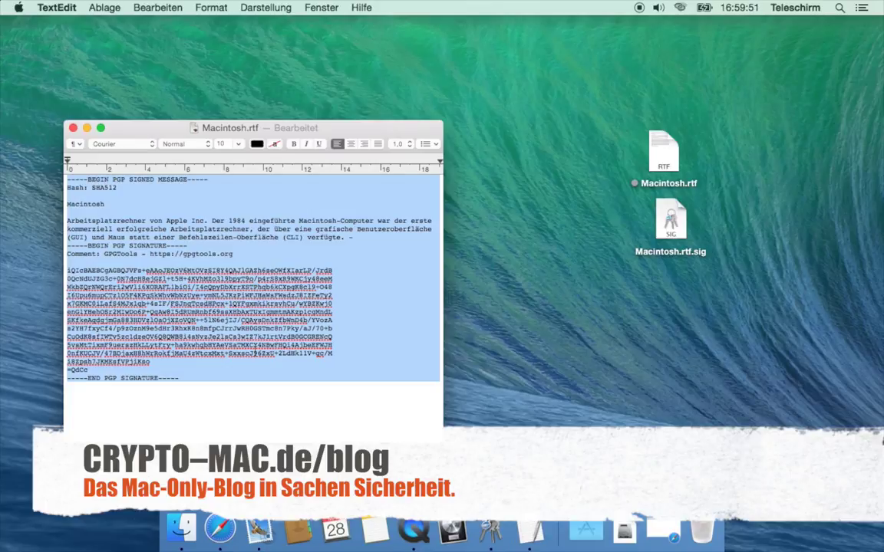
click(74, 129)
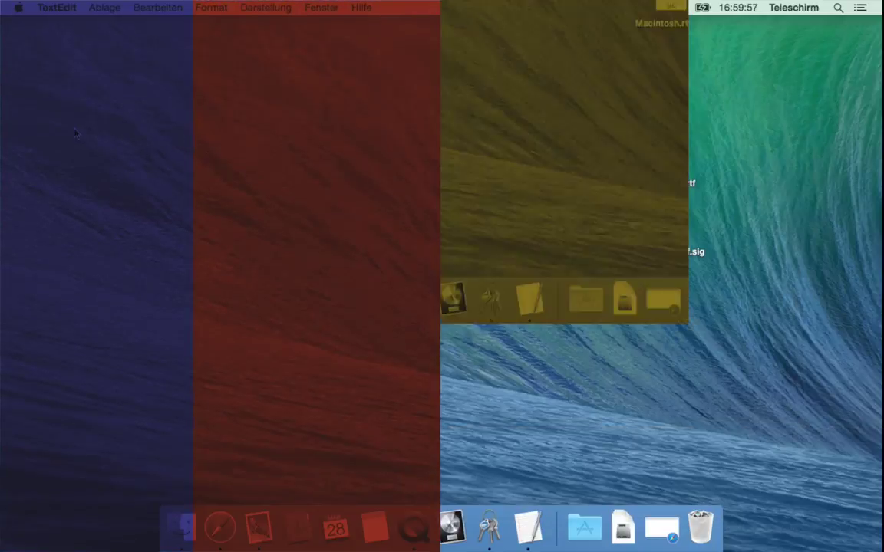